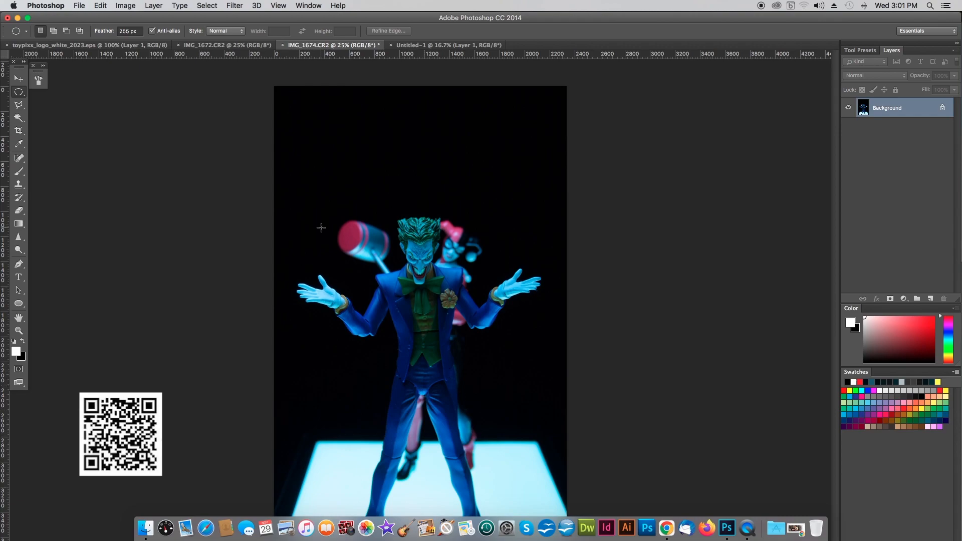
click(228, 46)
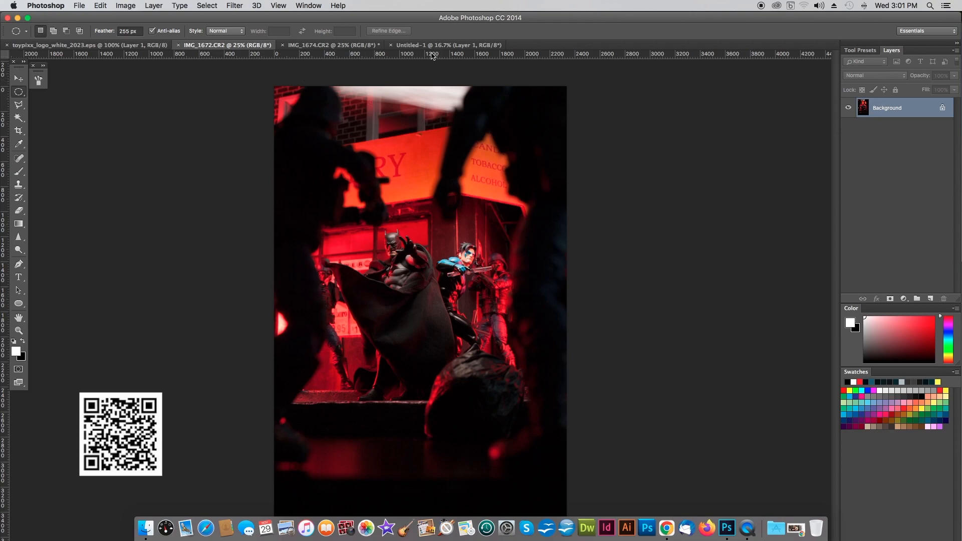
click(132, 45)
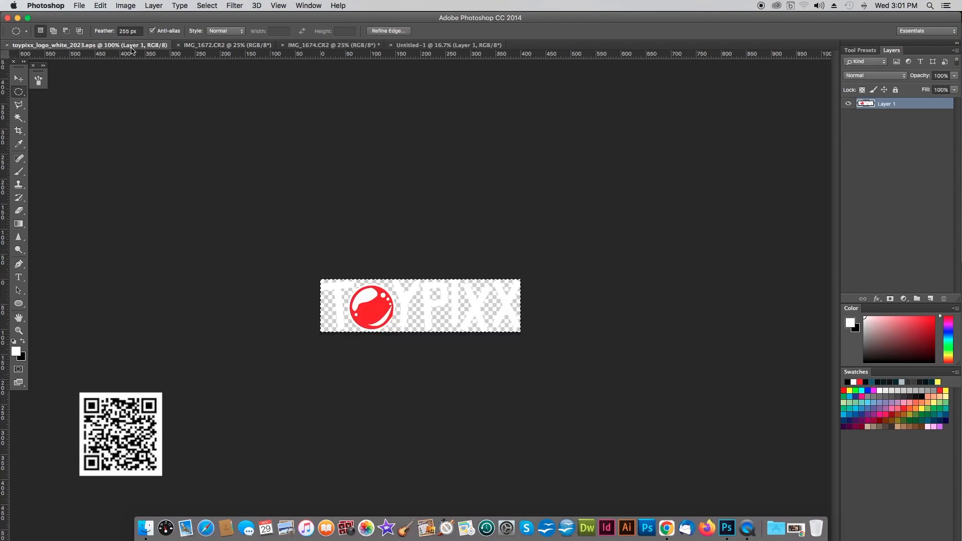
click(435, 45)
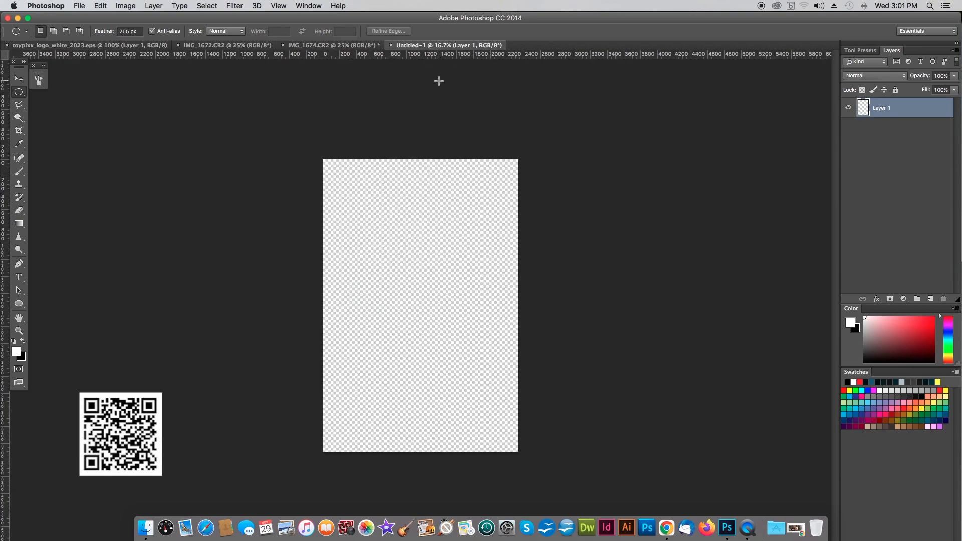
Copy the entire IMG_1672.CR2 photo into the blank Untitled-1 document.
click(222, 45)
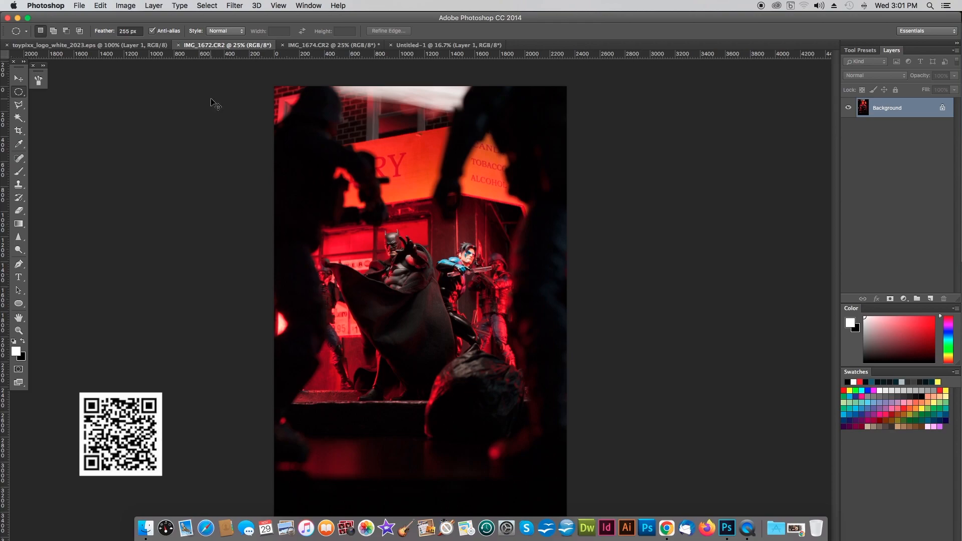
key(super+a)
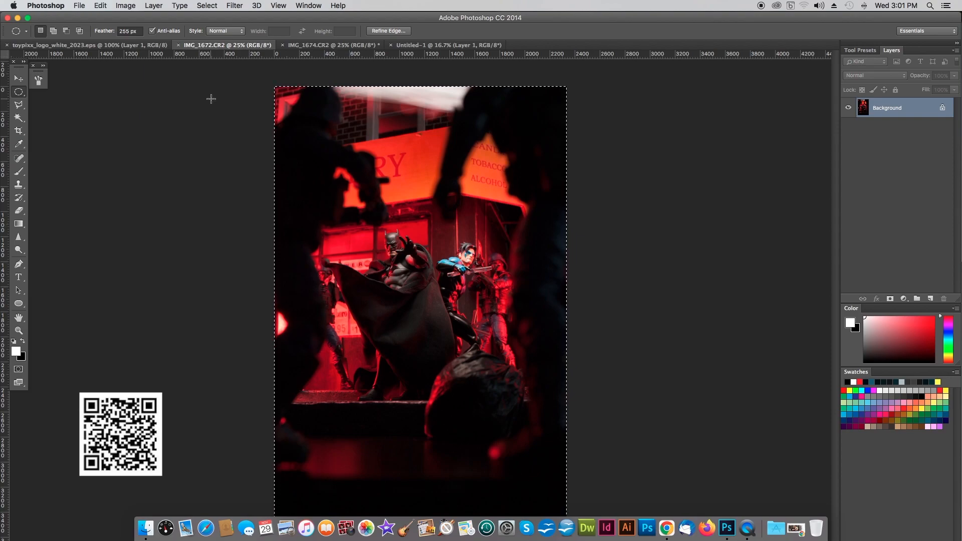
click(447, 45)
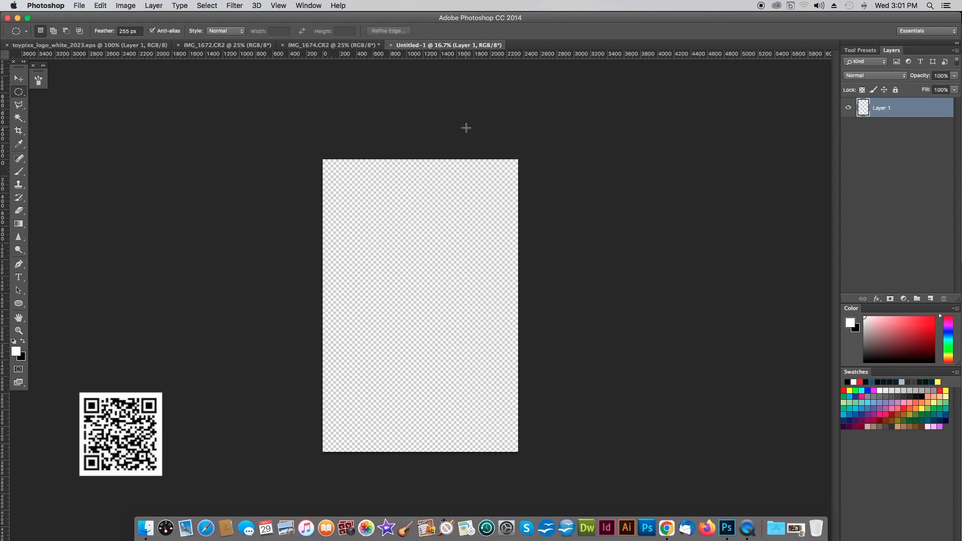
key(super+v)
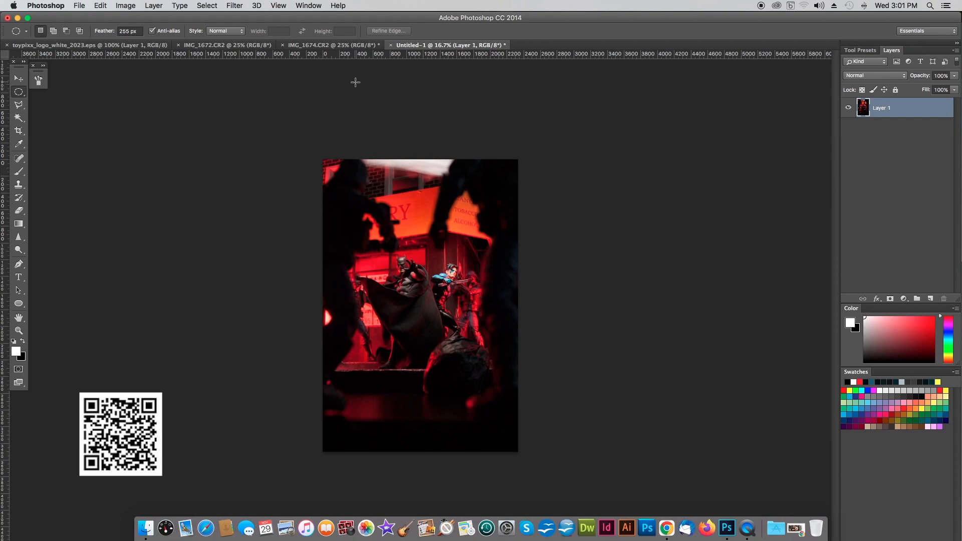
Copy the entire IMG_1674.CR2 photo into Untitled-1 as a new layer above the Batman photo.
click(328, 46)
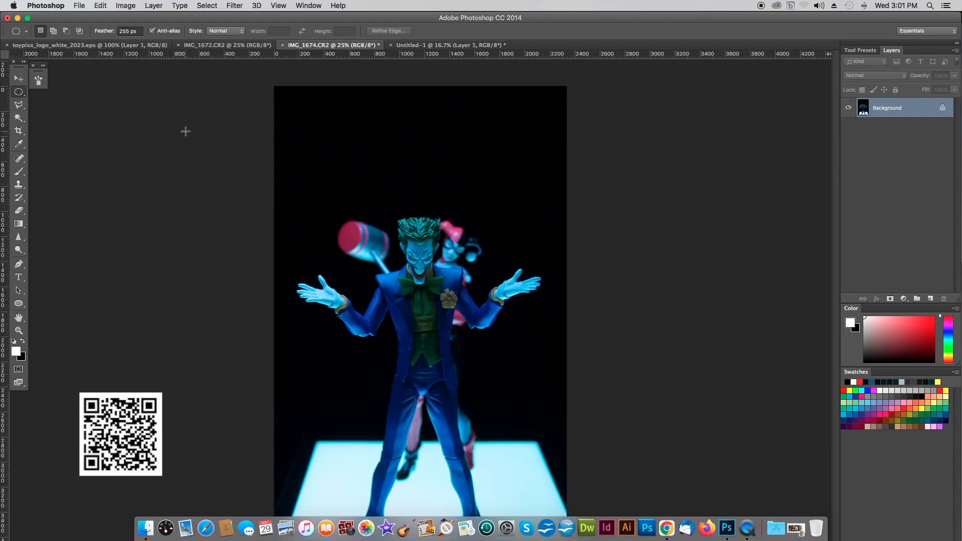
key(super+a)
key(super+c)
click(448, 45)
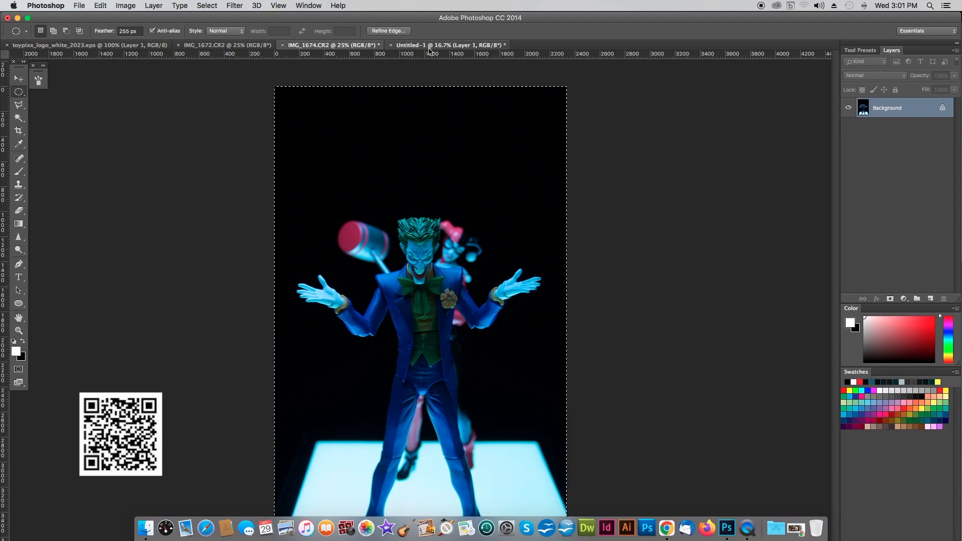
key(super+v)
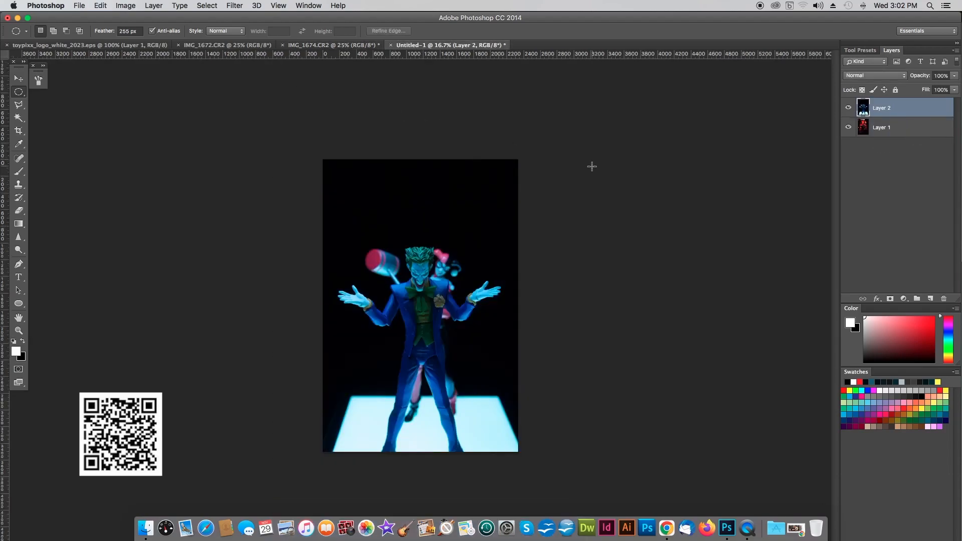
Move the Joker layer up until the head nears the canvas's upper edge, and lower the layer's opacity to 48%.
click(15, 80)
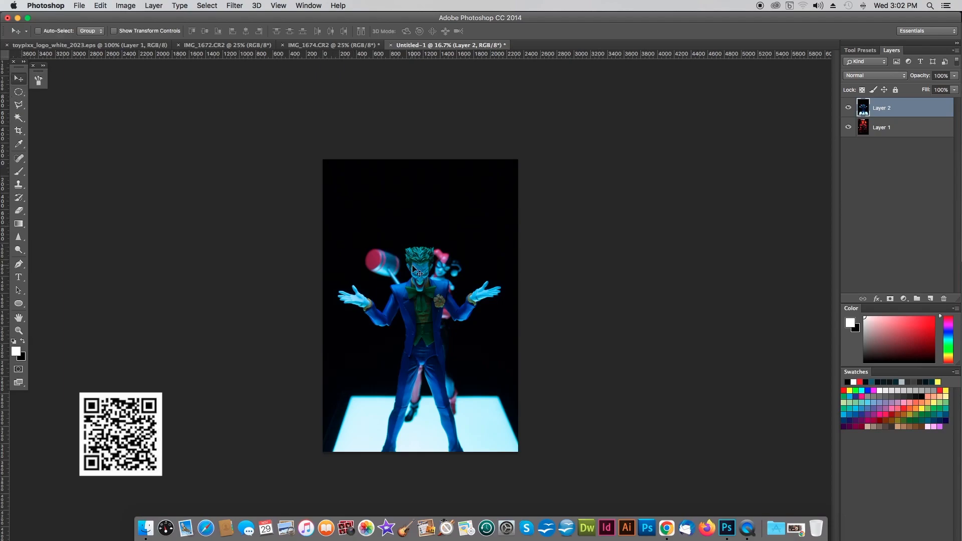
drag(417, 266, 414, 193)
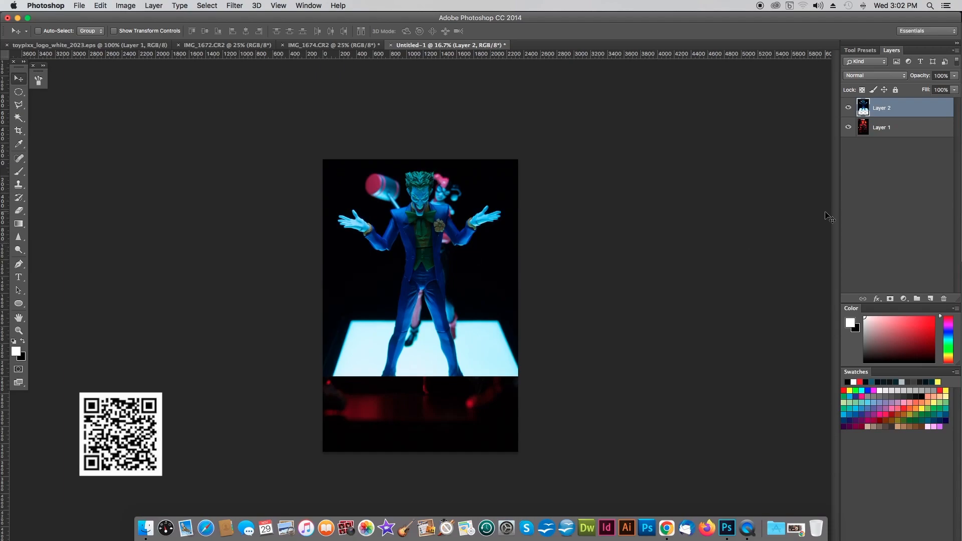
click(888, 130)
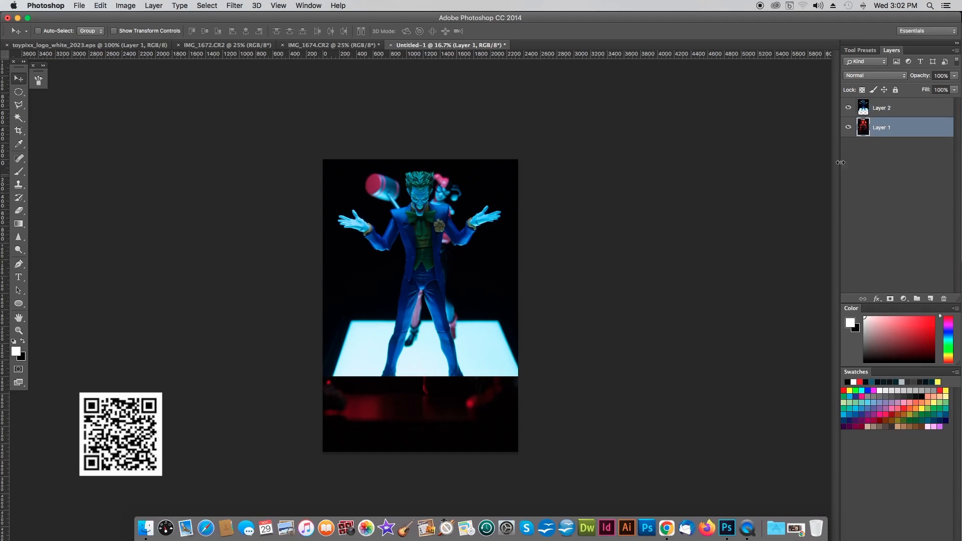
click(896, 110)
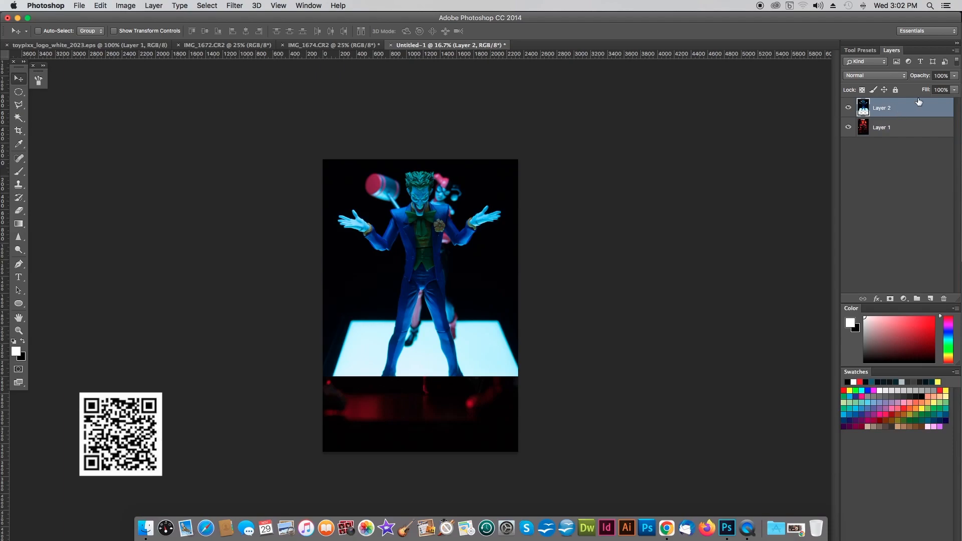
click(955, 76)
drag(957, 90, 932, 90)
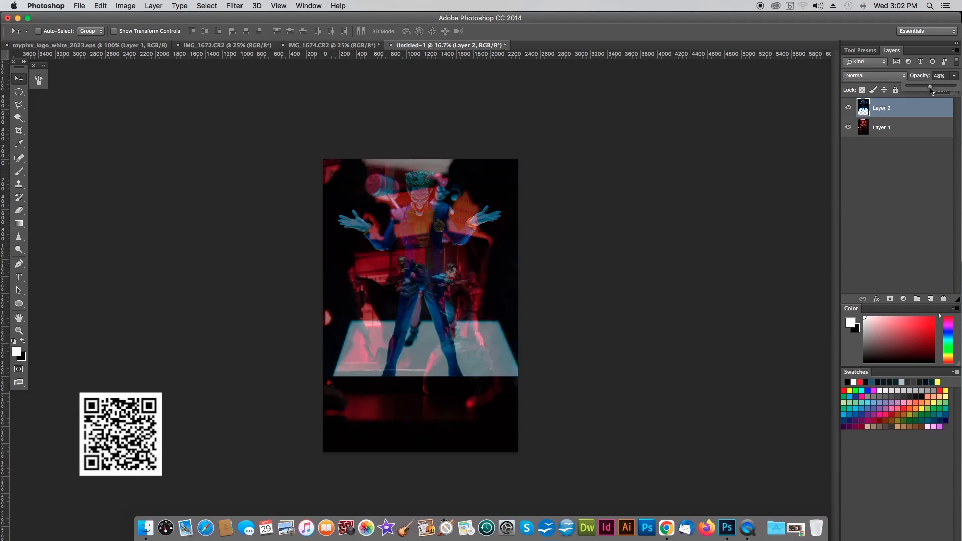
Move the Batman layer down so its figures sit in the lower part of the canvas, beneath the Joker.
click(900, 131)
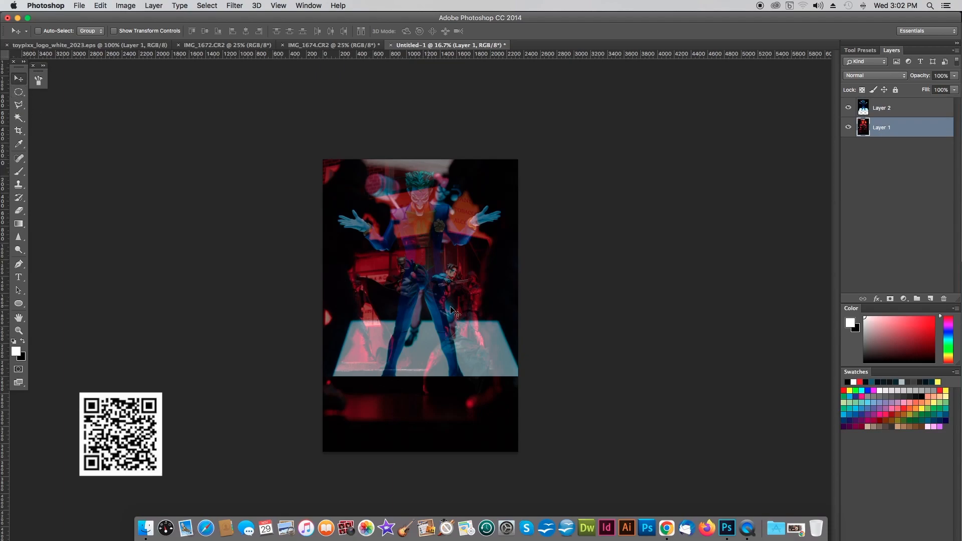
drag(452, 308, 454, 346)
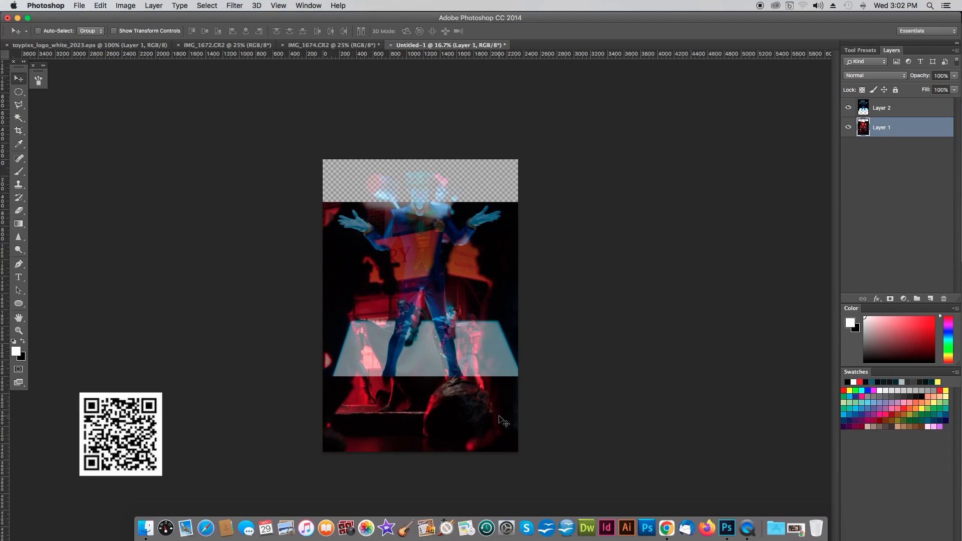
key(super+equal)
key(super+equal)
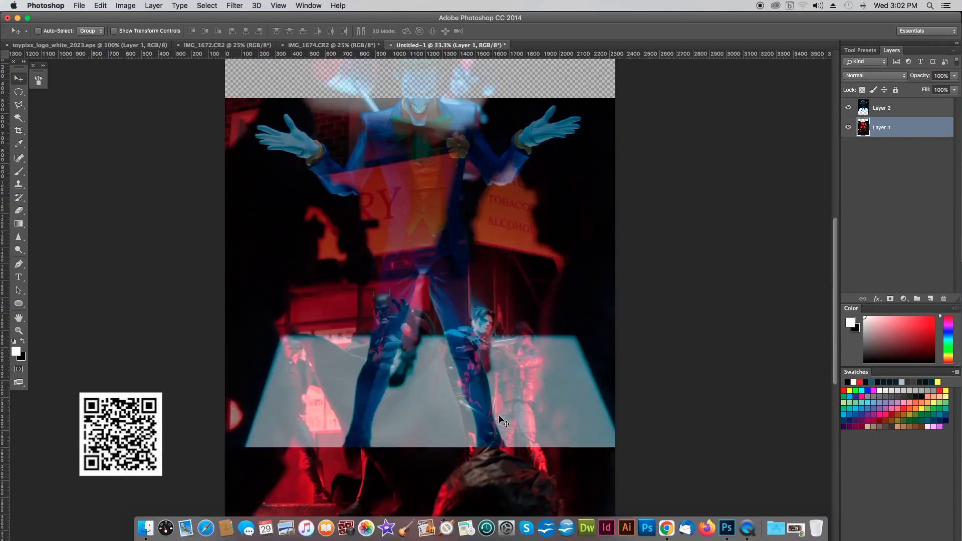
scroll(601, 355, down, 5)
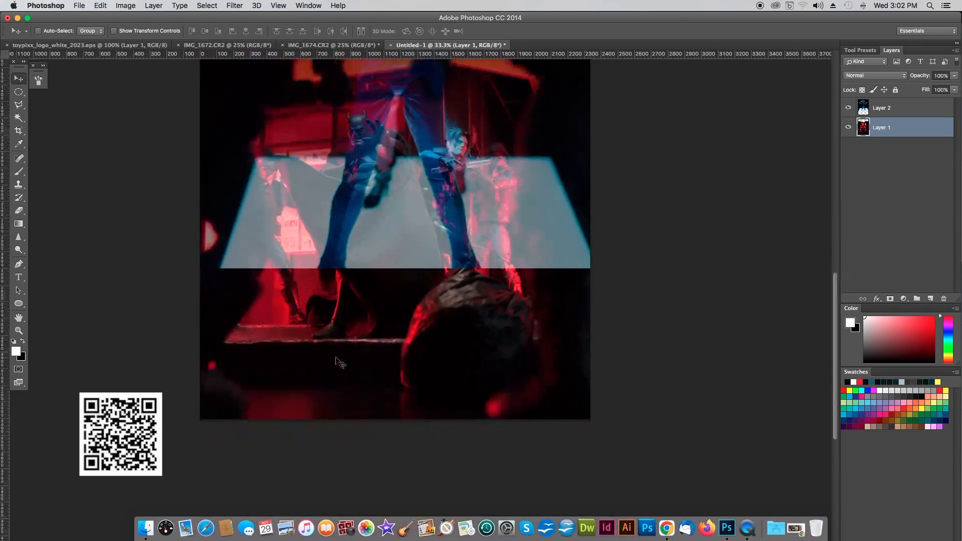
scroll(166, 295, down, 5)
scroll(200, 275, up, 4)
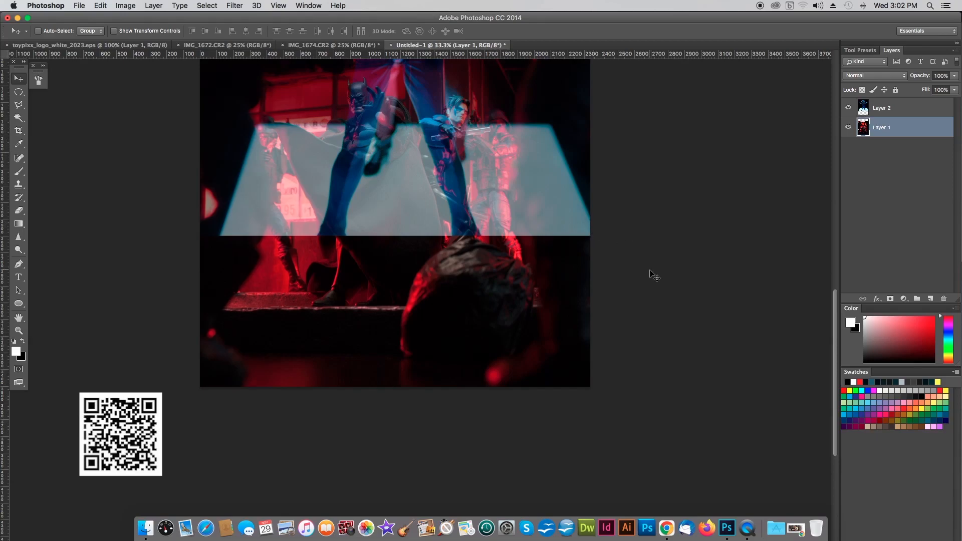
key(super+minus)
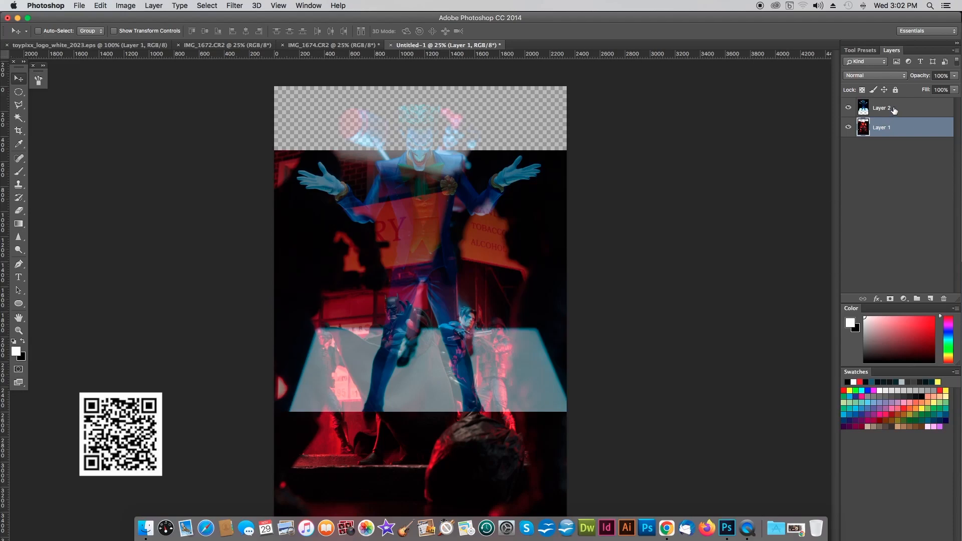
Scale the Batman layer up to about 124% with Free Transform, extending it beyond both sides of the canvas.
key(super+t)
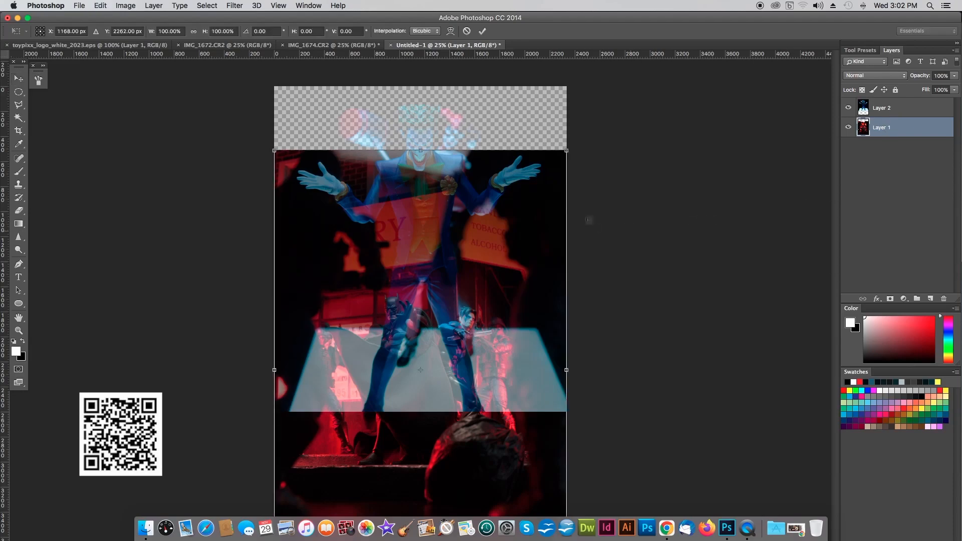
drag(566, 151, 718, 99)
drag(620, 165, 587, 240)
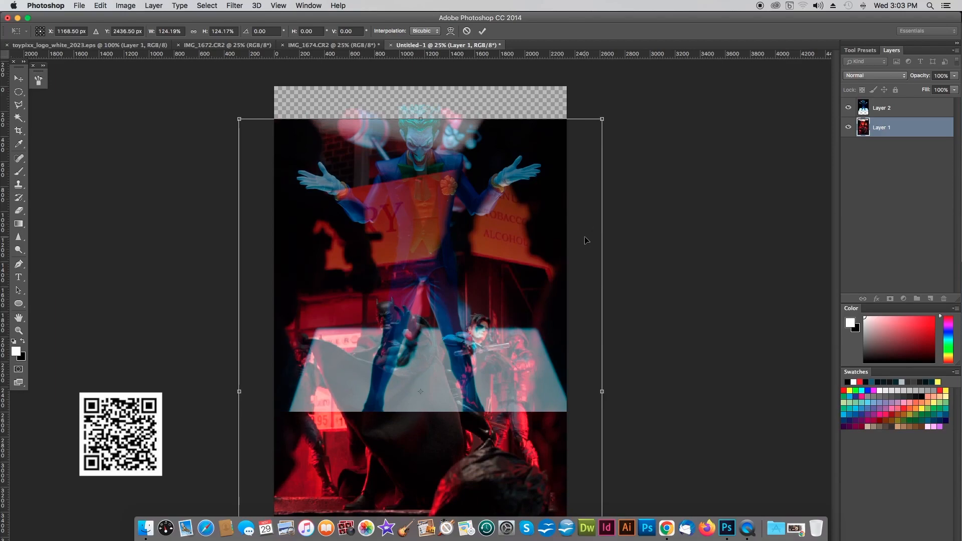
key(super+minus)
key(super+plus)
key(super+plus)
scroll(682, 230, up, 3)
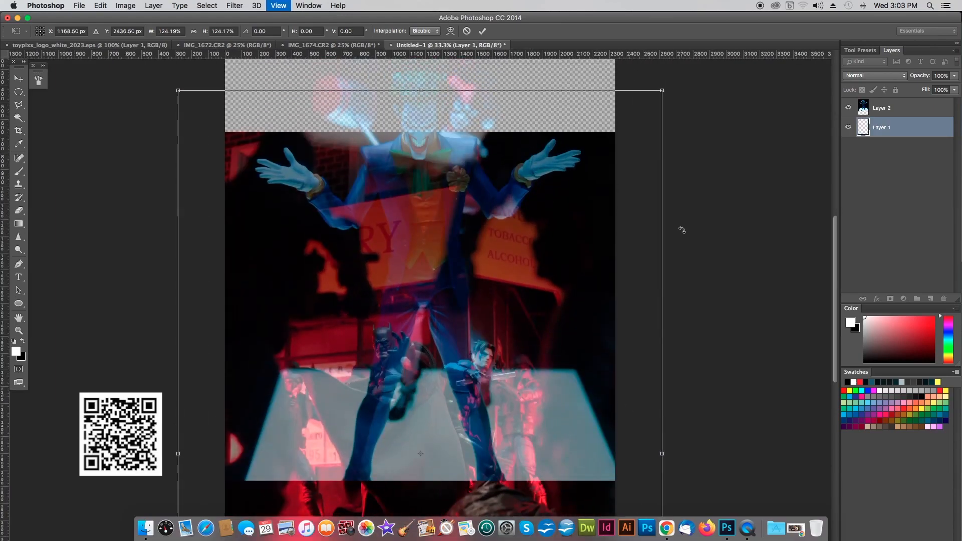
Shift the enlarged Batman layer down to a Y position of 2474.50 px and commit the transform.
scroll(682, 230, down, 10)
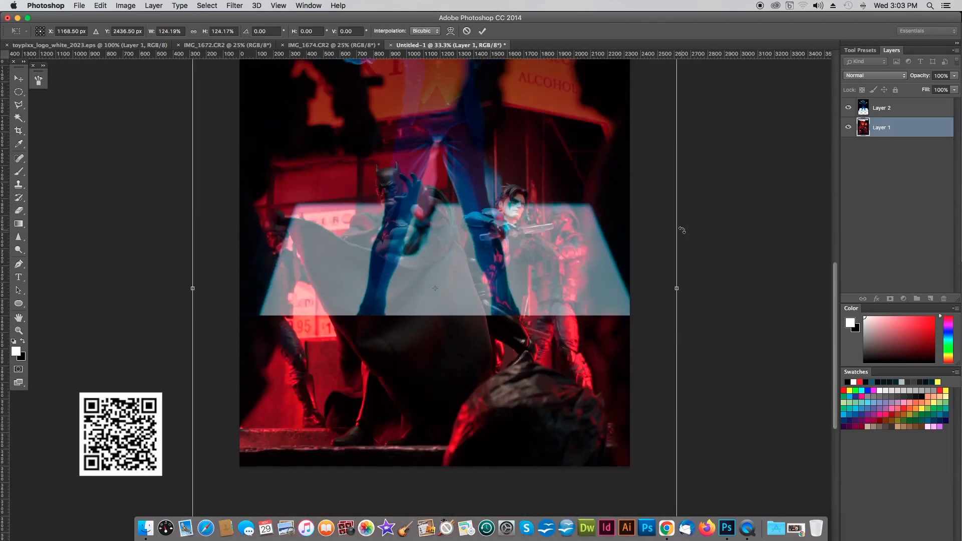
drag(603, 213, 603, 234)
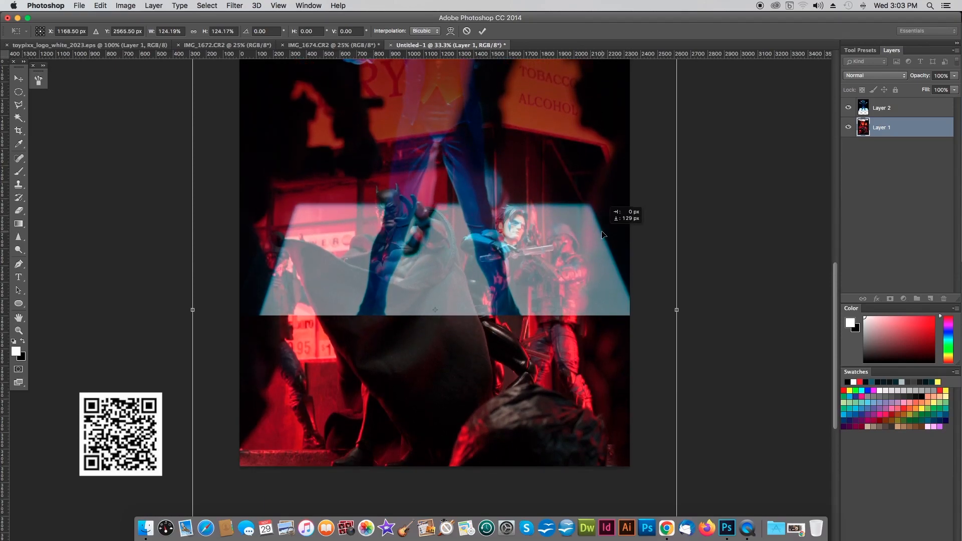
drag(603, 235, 603, 234)
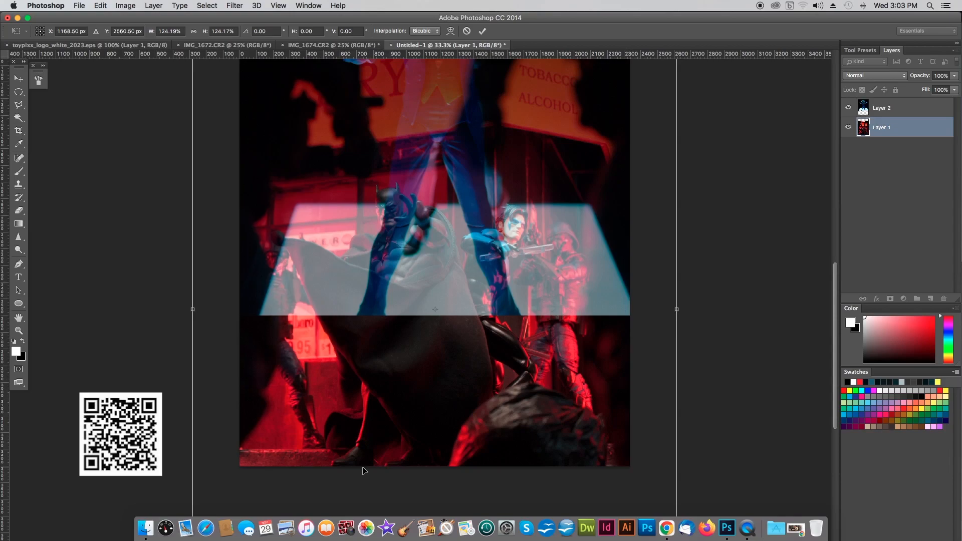
drag(388, 454, 391, 441)
scroll(762, 414, up, 8)
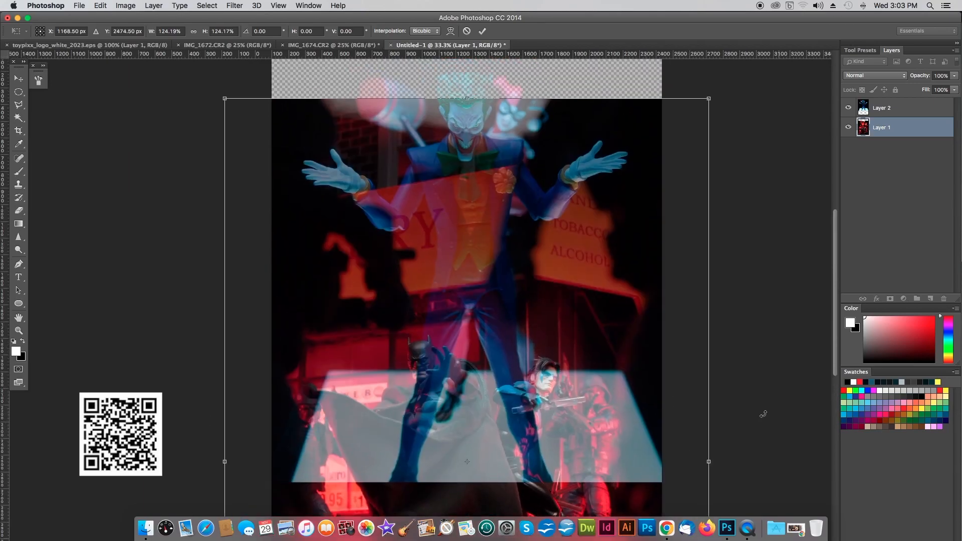
scroll(763, 414, right, 2)
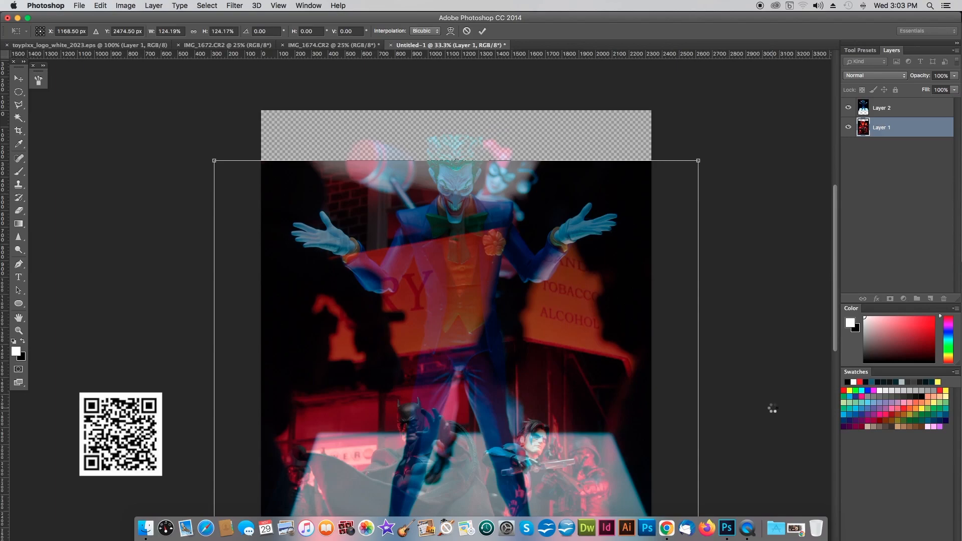
key(Return)
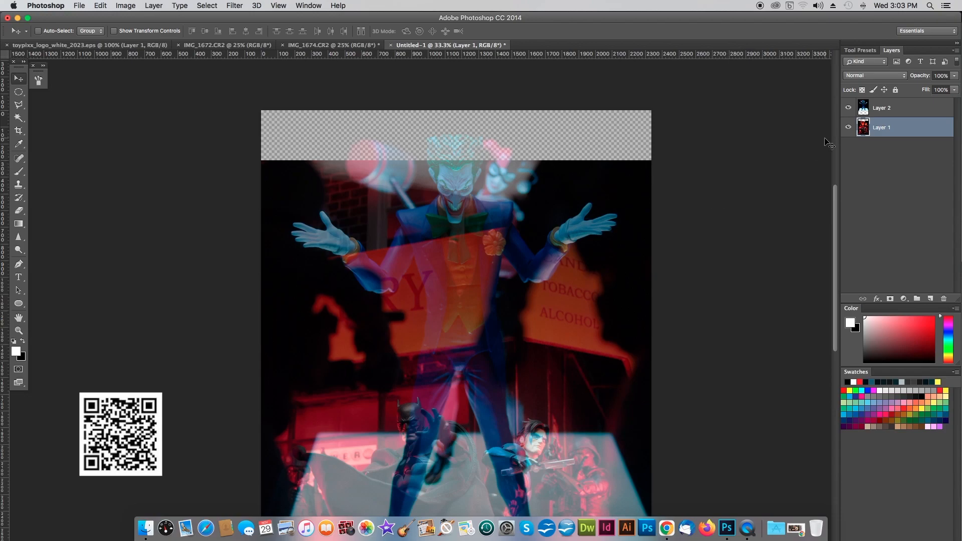
Set the Joker layer's opacity to 50%, and make the Batman layer active again.
click(868, 111)
key(5)
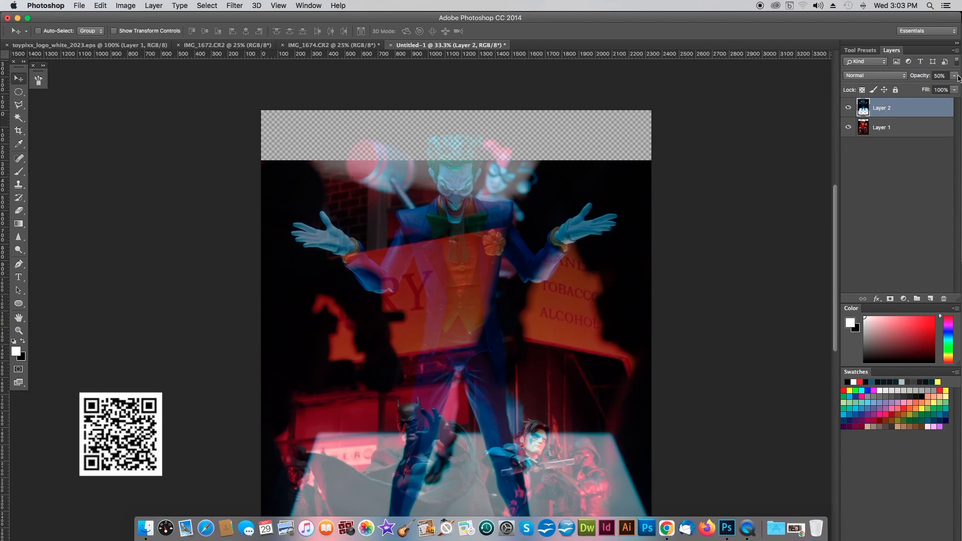
click(898, 136)
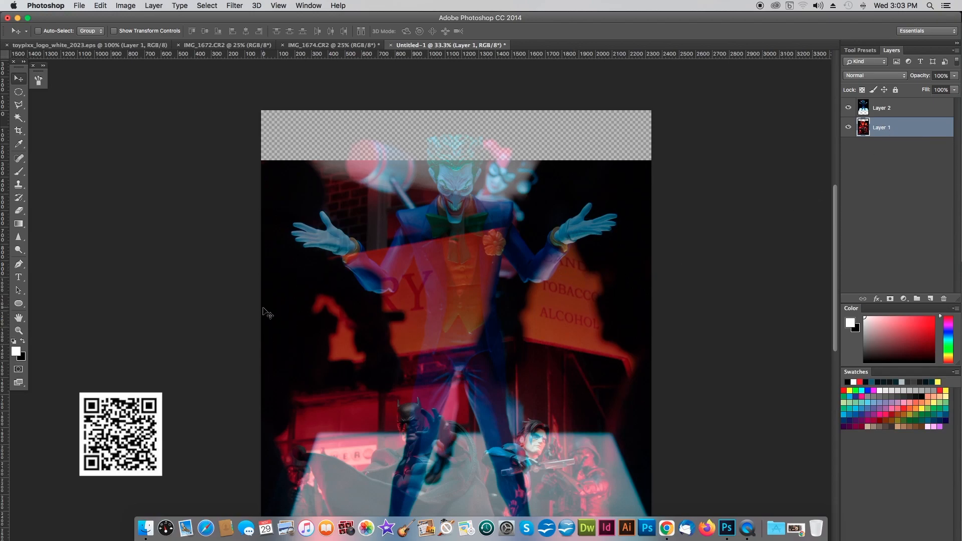
scroll(633, 353, up, 5)
scroll(634, 353, down, 8)
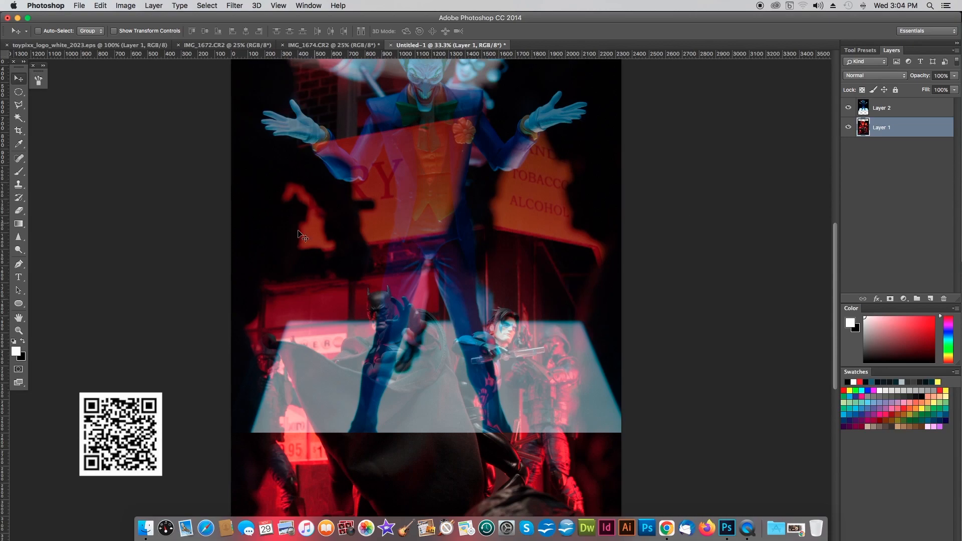
scroll(714, 347, down, 4)
scroll(714, 347, down, 2)
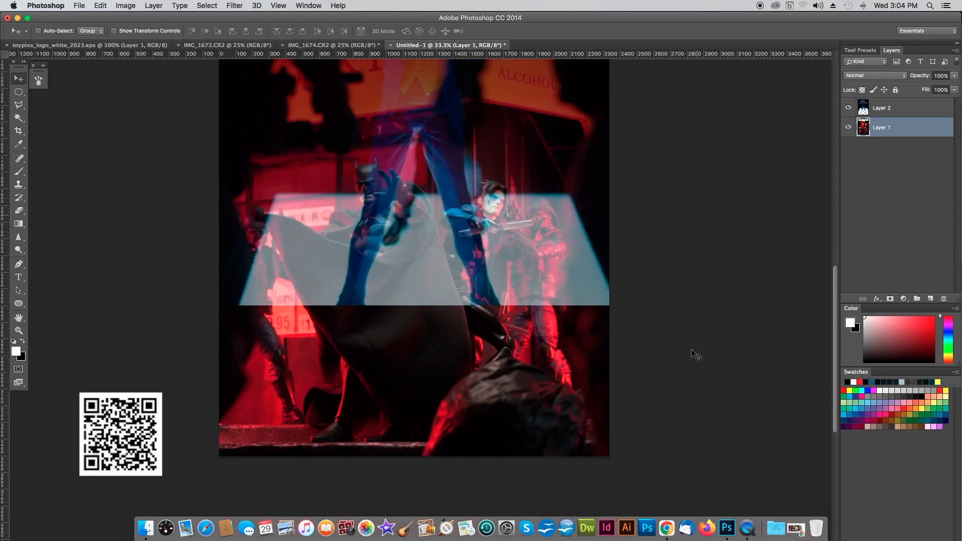
scroll(751, 289, up, 5)
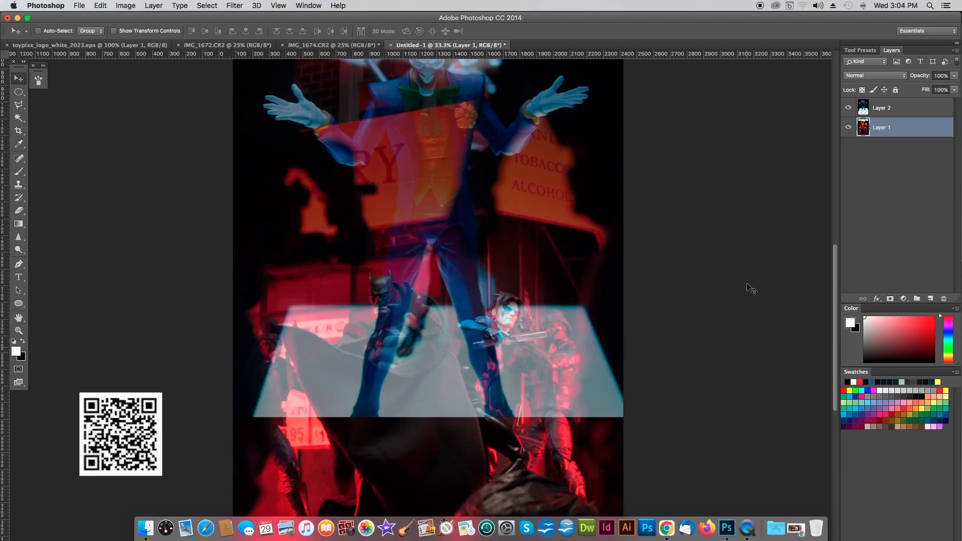
Make the Joker layer active and move it slightly up on the canvas.
key(super+minus)
key(super+minus)
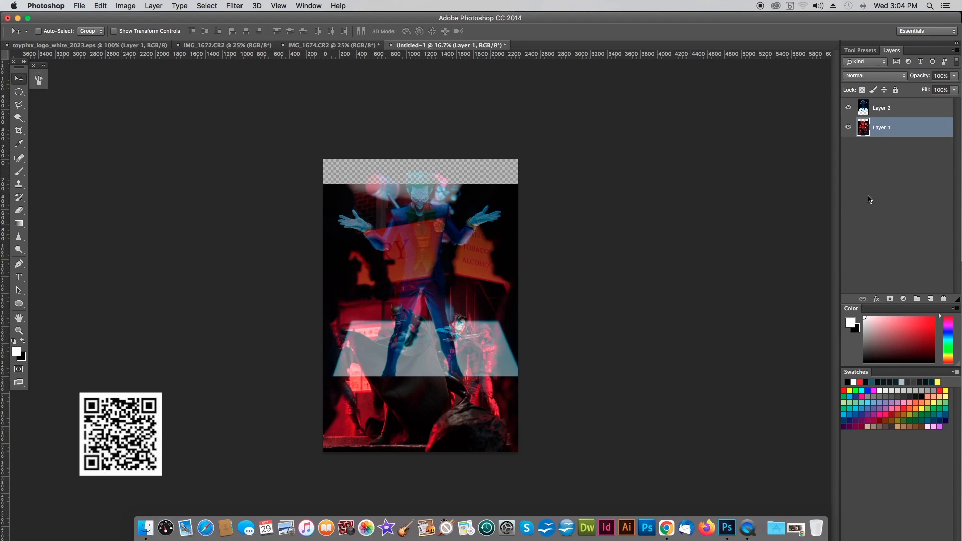
click(900, 111)
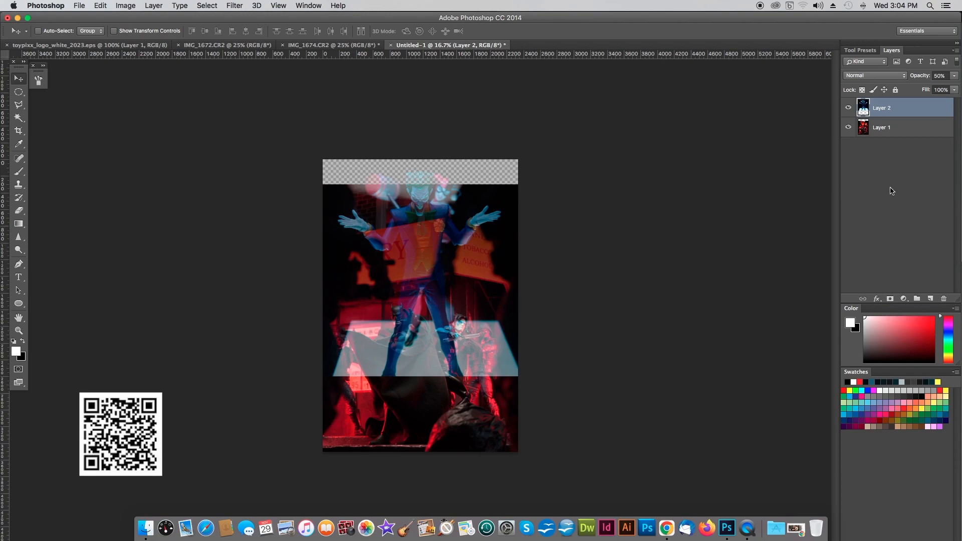
drag(380, 218, 383, 213)
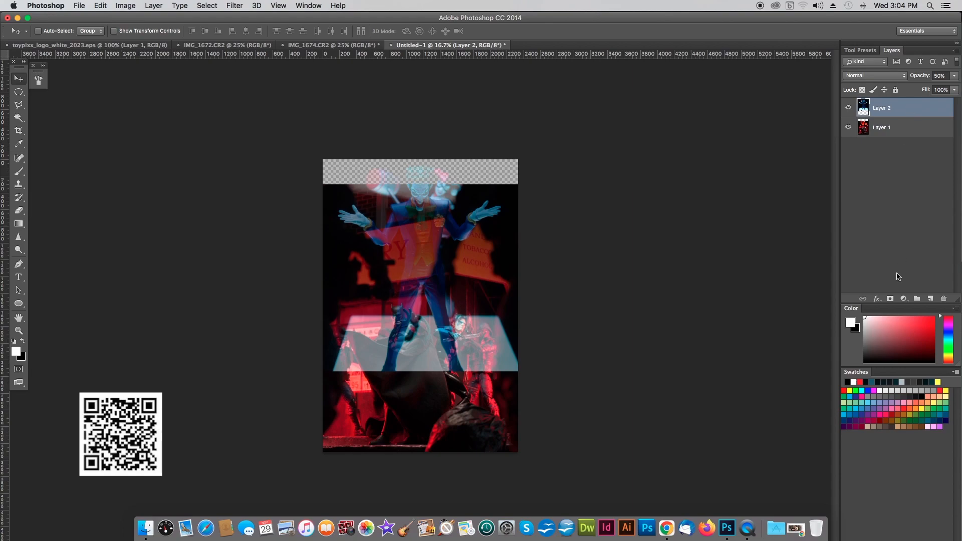
Add a layer mask to the Joker layer and set the background color to black (000000).
click(890, 299)
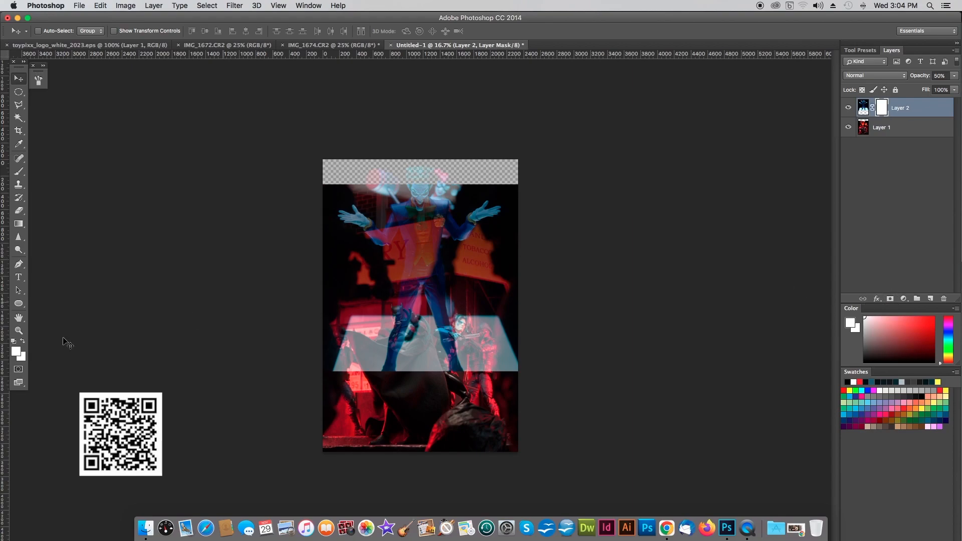
click(21, 357)
text(000000)
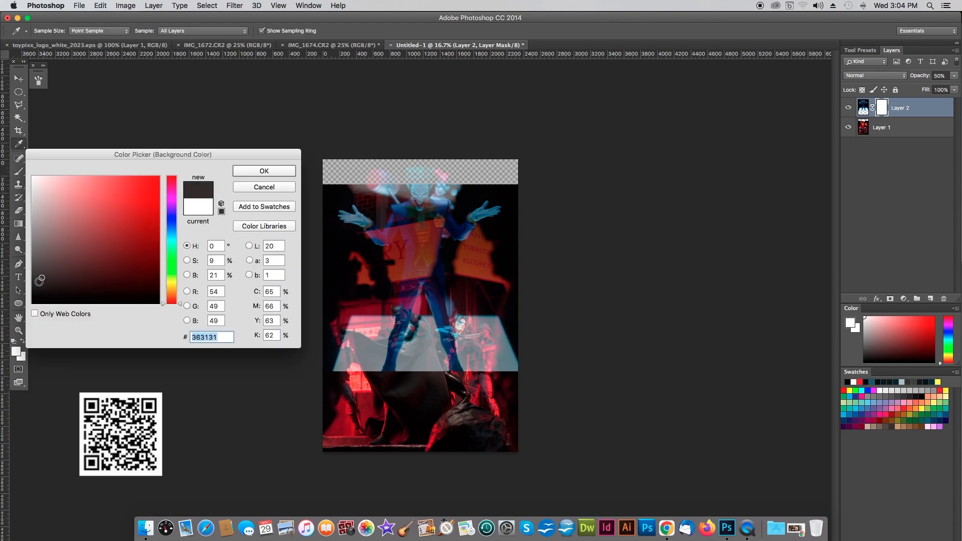
click(251, 172)
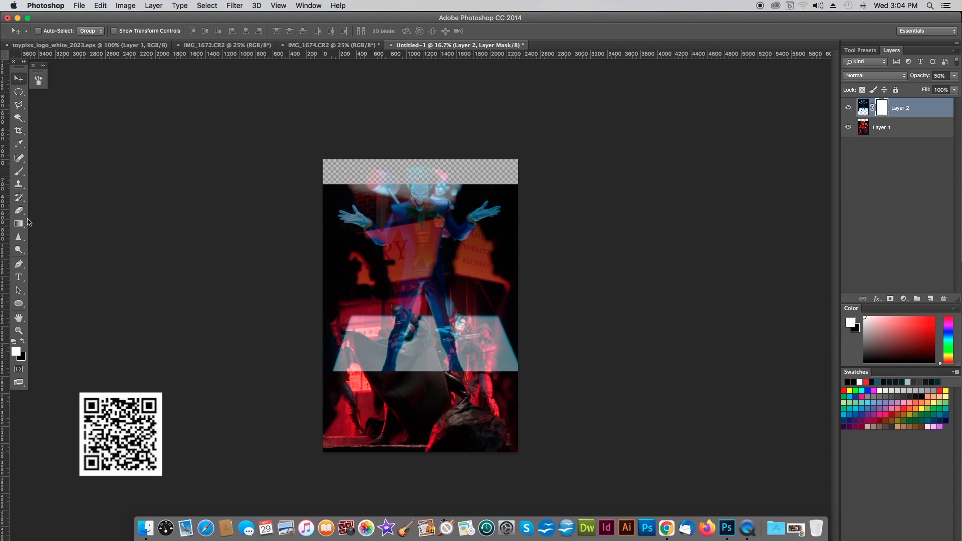
Draw a circular marquee with a 150 px feather over the Batman scene, slightly wider than the canvas, and nudge it up into position.
click(19, 93)
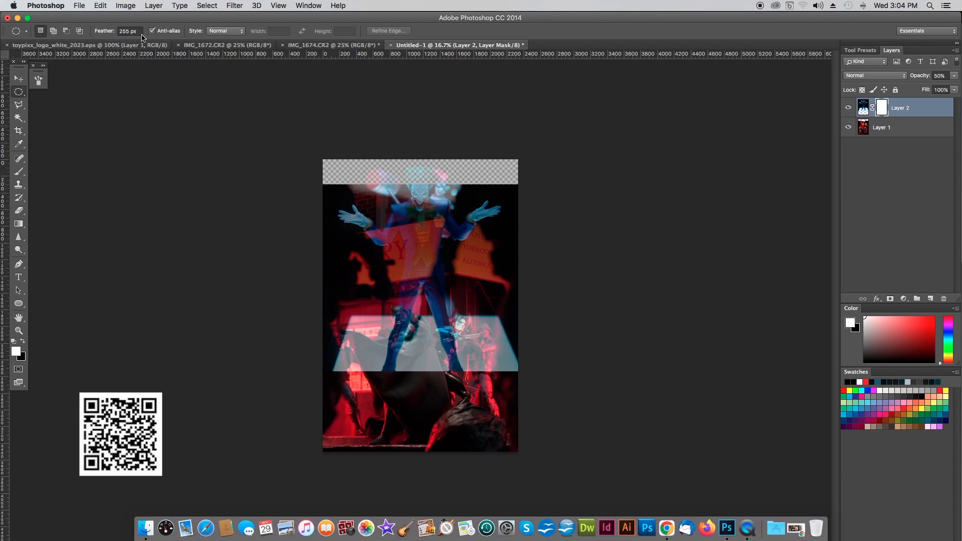
drag(138, 31, 116, 30)
text(15)
key(Return)
drag(311, 265, 654, 483)
key(shift+Up)
key(shift+Up)
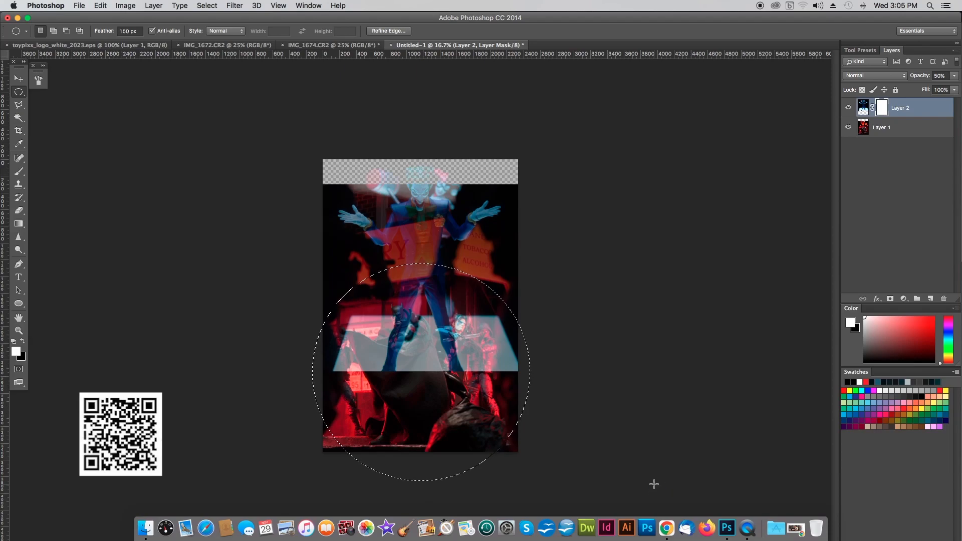
key(shift+Down)
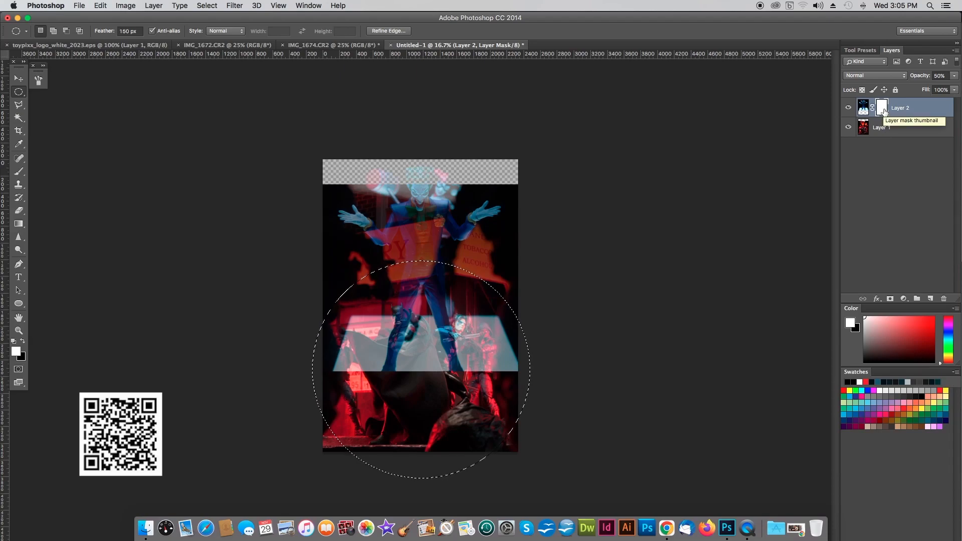
Fill the circular selection on the Joker layer's mask with black at 100% opacity in Normal mode.
key(shift+BackSpace)
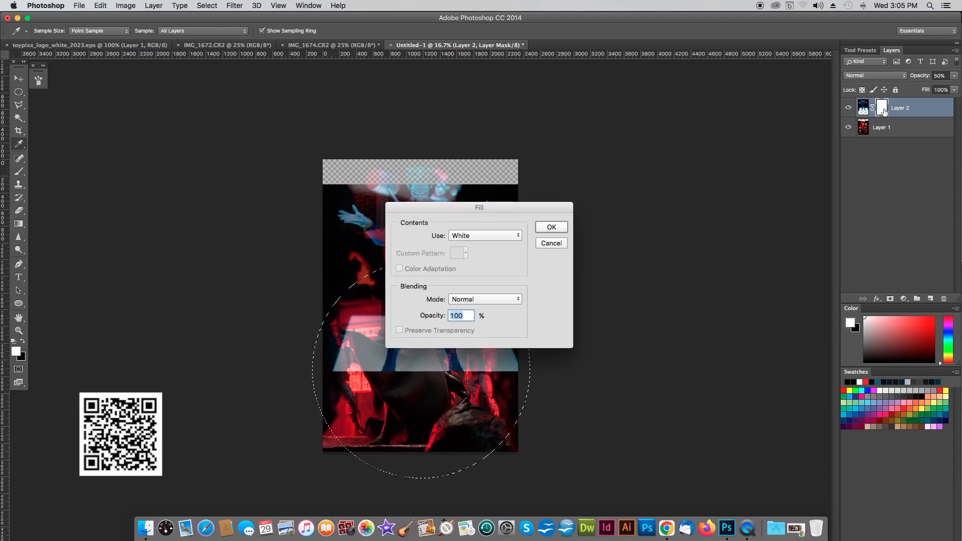
click(551, 227)
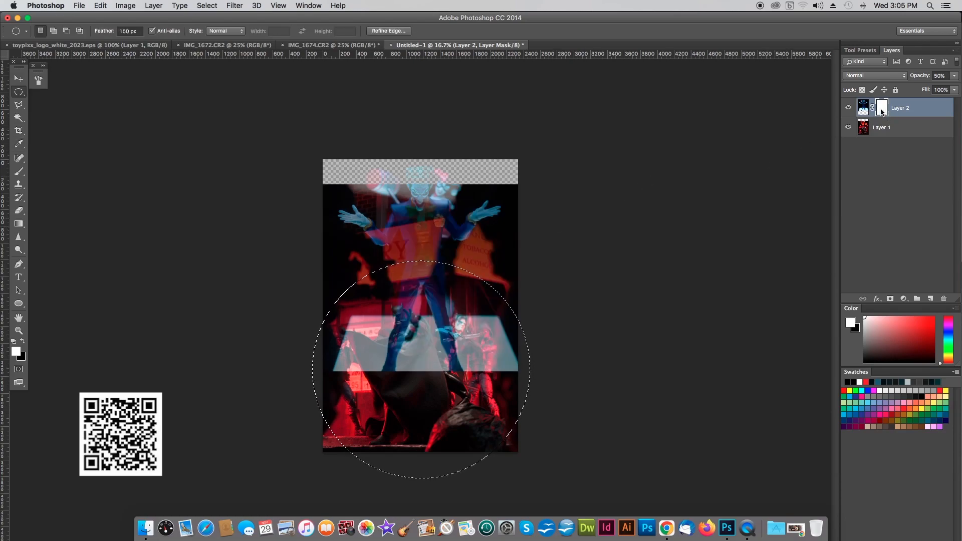
key(shift+BackSpace)
click(519, 236)
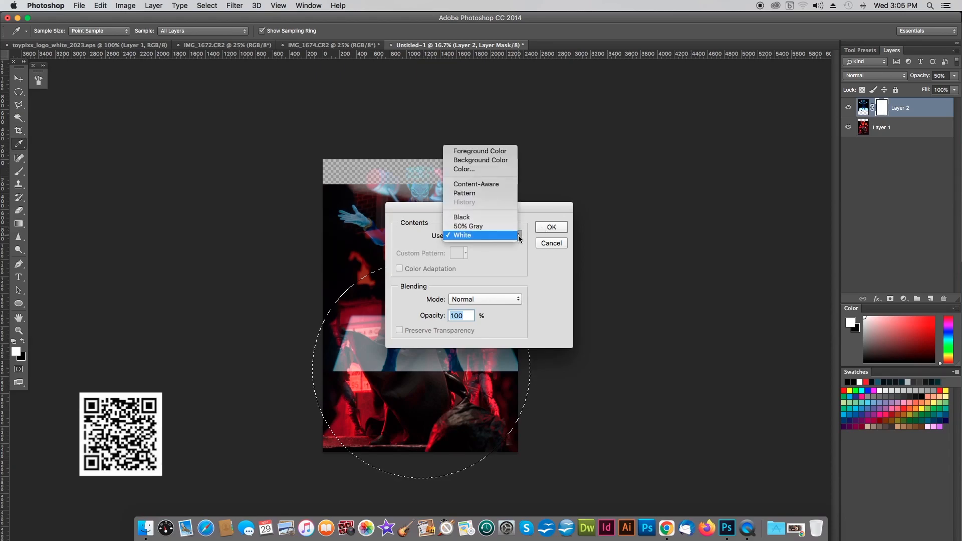
click(491, 217)
click(557, 228)
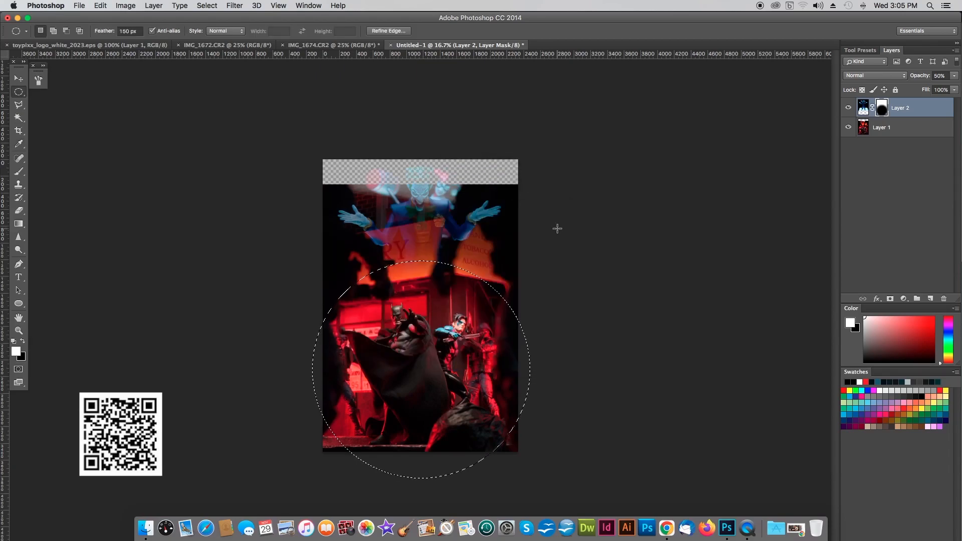
Deselect the circle and set the Joker layer's opacity to 100%.
click(467, 297)
click(863, 108)
click(954, 76)
drag(931, 87, 959, 88)
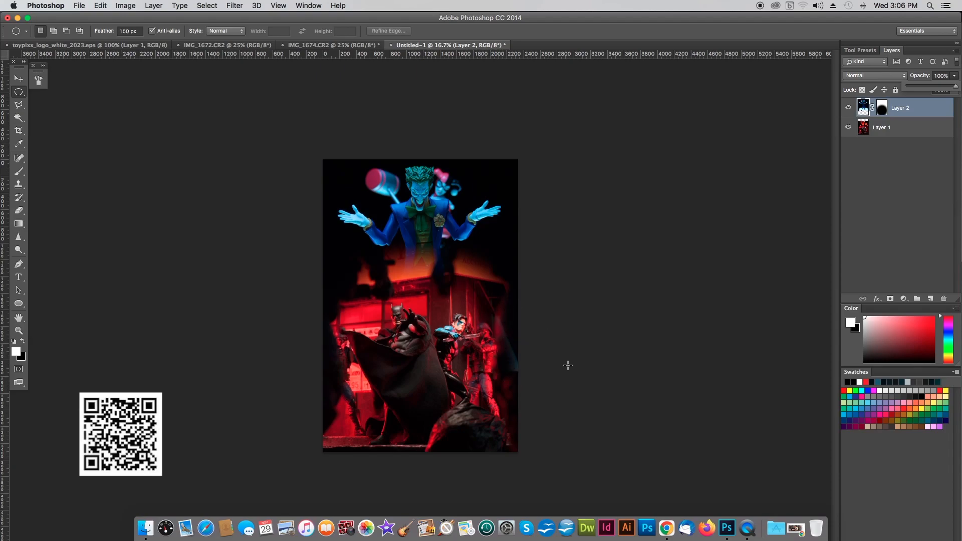
On the Joker layer's mask, make black the foreground color and outline a Polygonal Lasso selection around Nightwing and the canvas edge beside him.
key(super+equal)
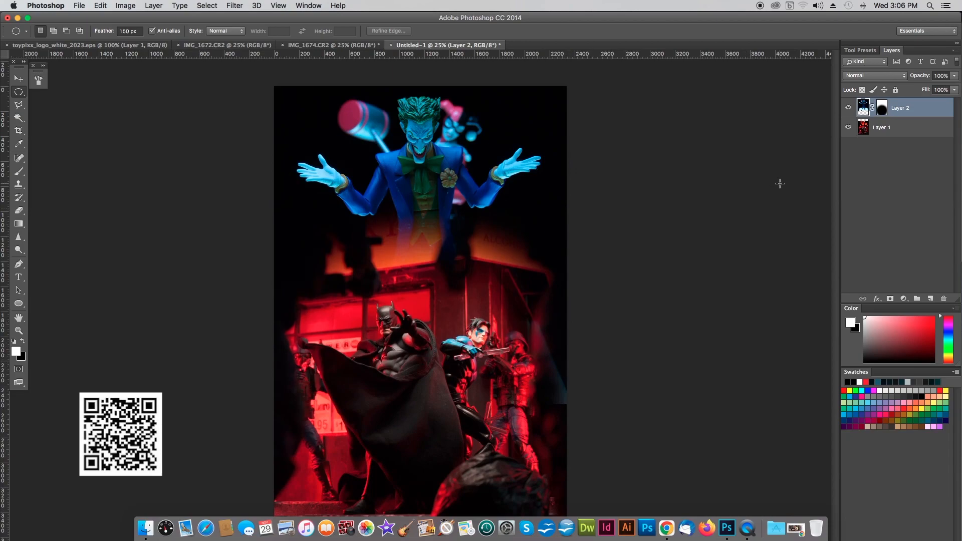
click(881, 109)
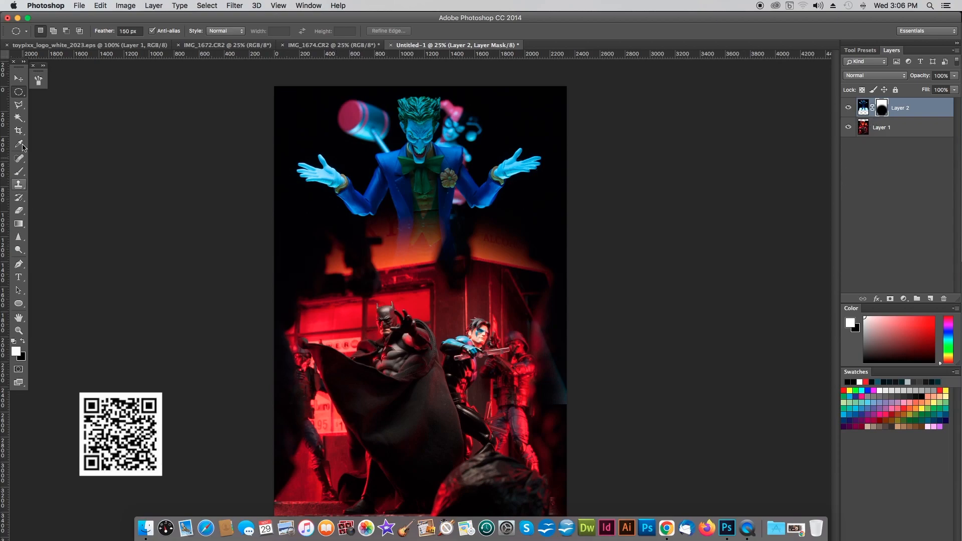
click(23, 342)
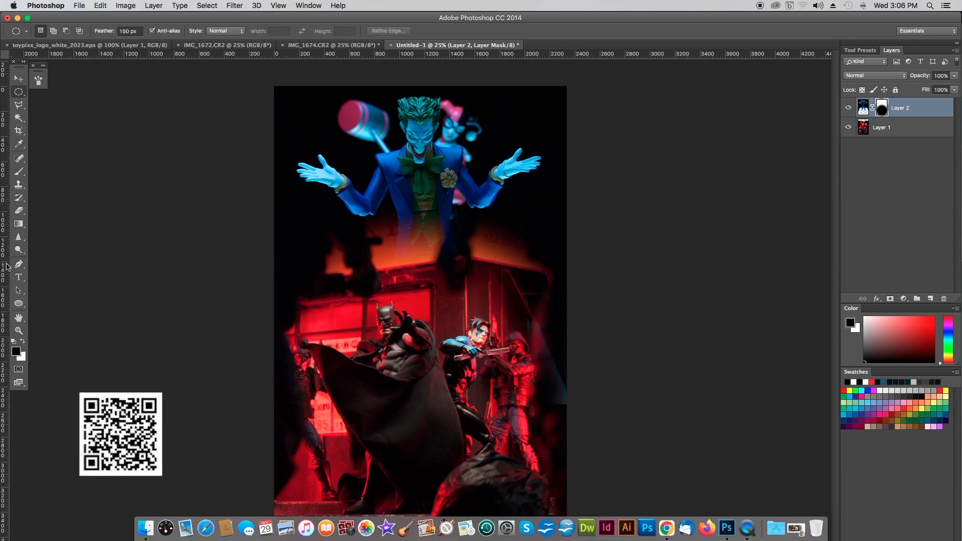
click(20, 106)
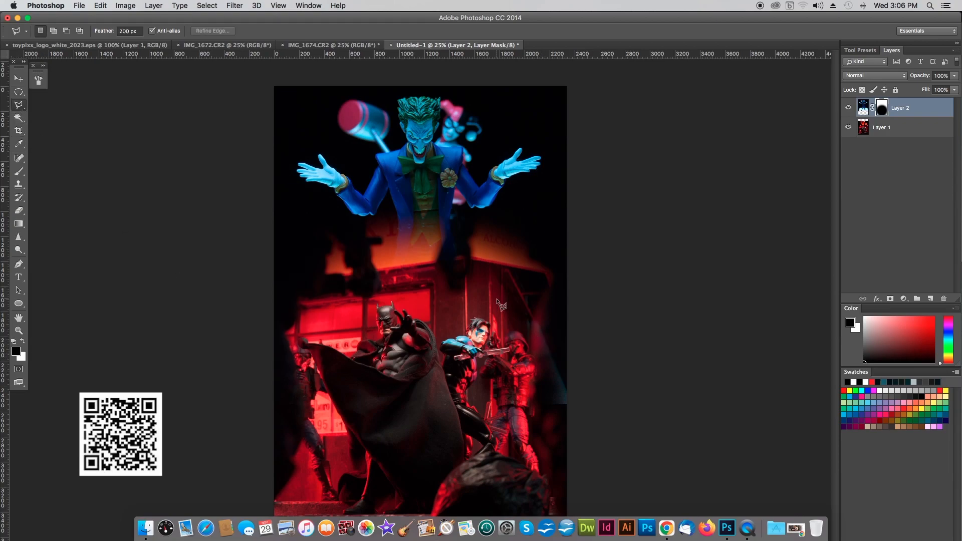
click(475, 298)
click(509, 274)
click(577, 285)
click(619, 423)
click(606, 465)
click(511, 464)
click(416, 400)
double_click(431, 335)
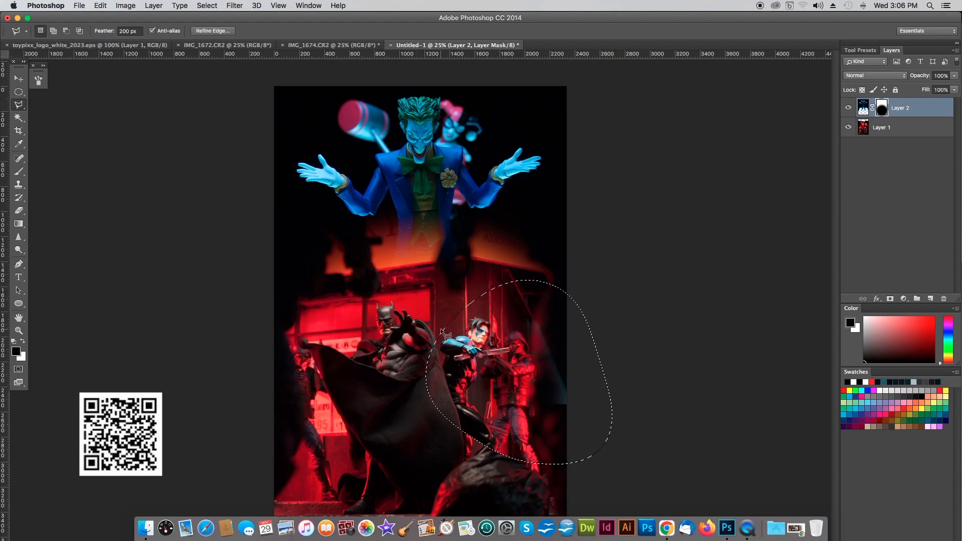
Fill the lassoed area of the mask with black to hide the leftover Joker floor edge, and deselect.
key(shift+BackSpace)
key(Return)
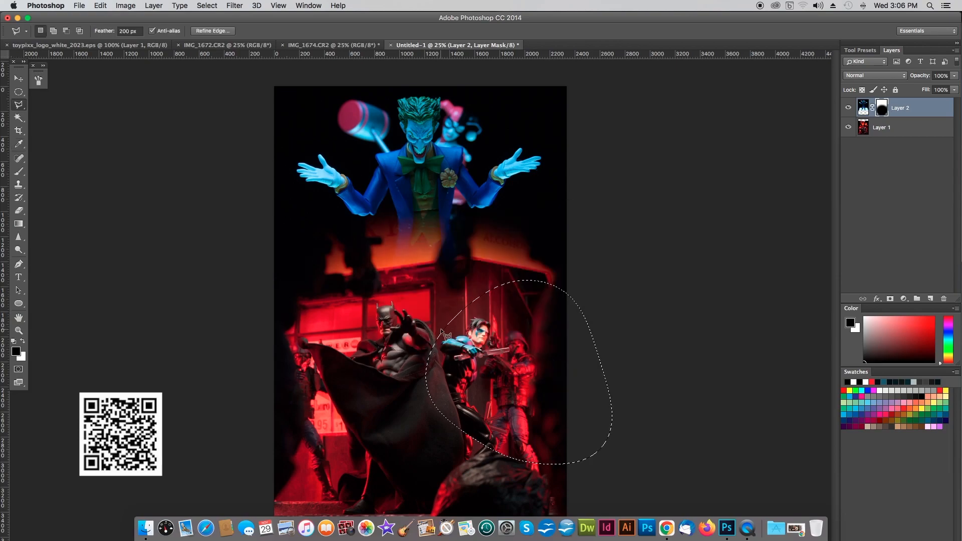
key(super+d)
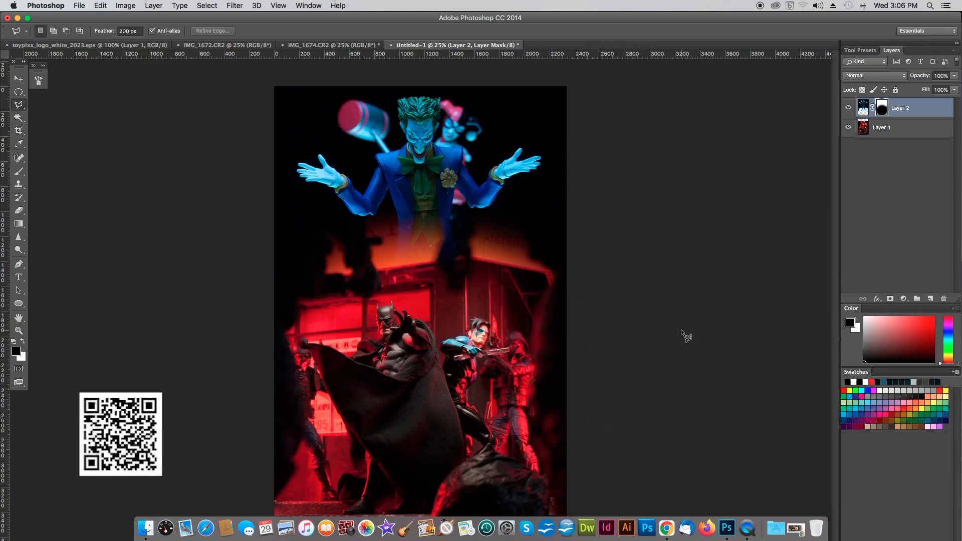
key(super+minus)
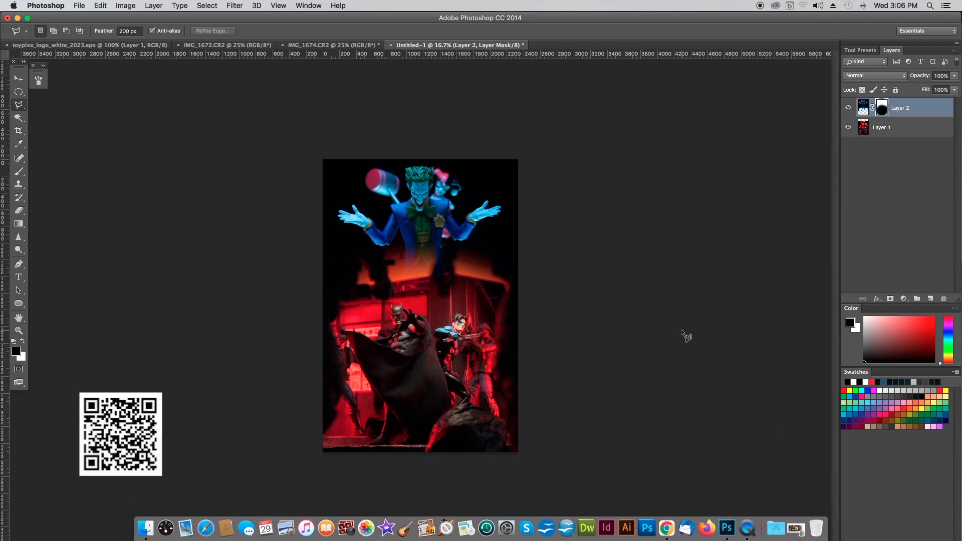